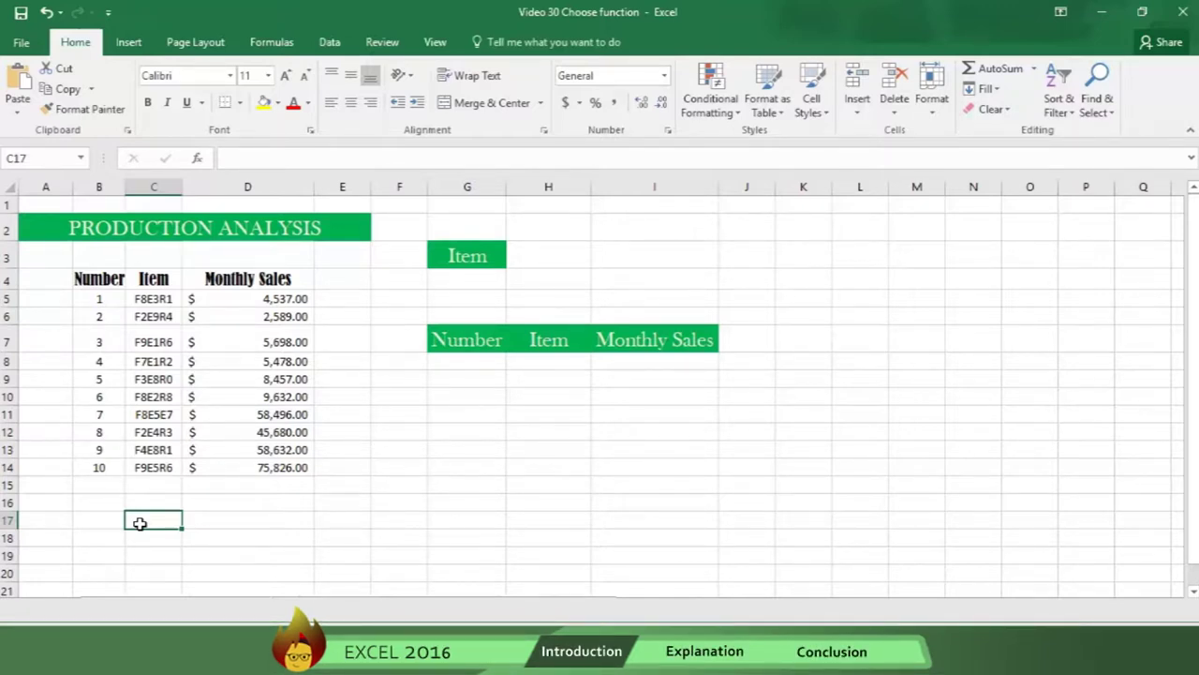
# Step: Start a CHOOSE formula in cell G4 under the Item heading with 3 as the index number
pyautogui.click(463, 280)
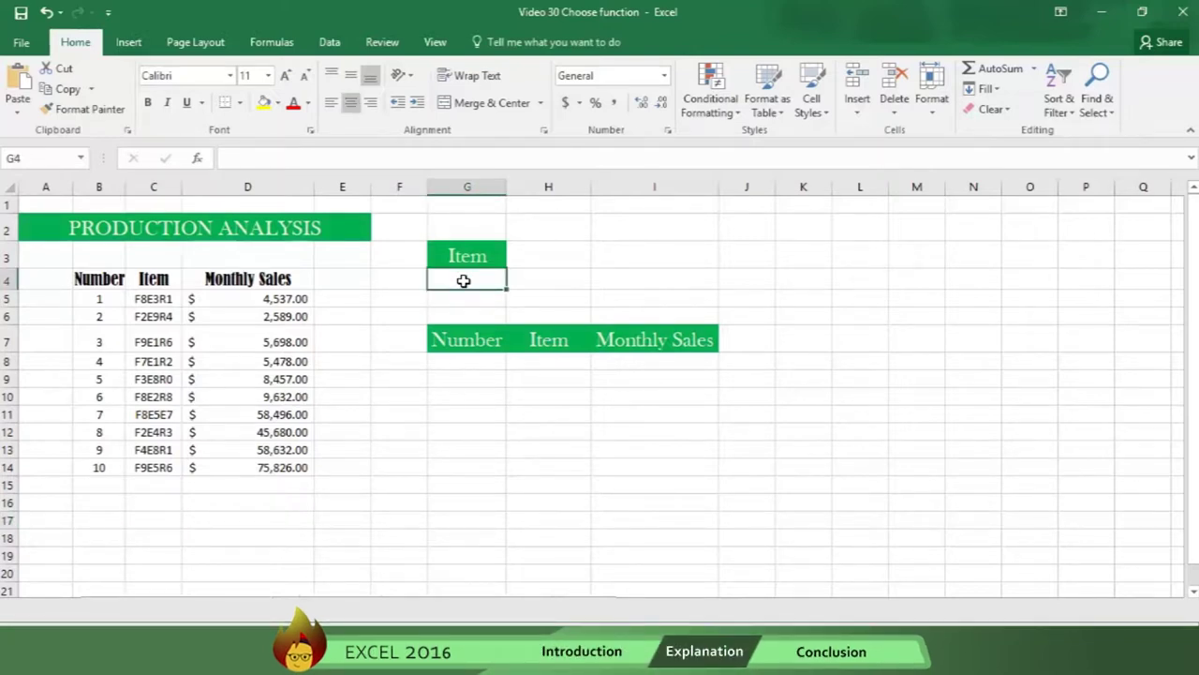
pyautogui.write('=')
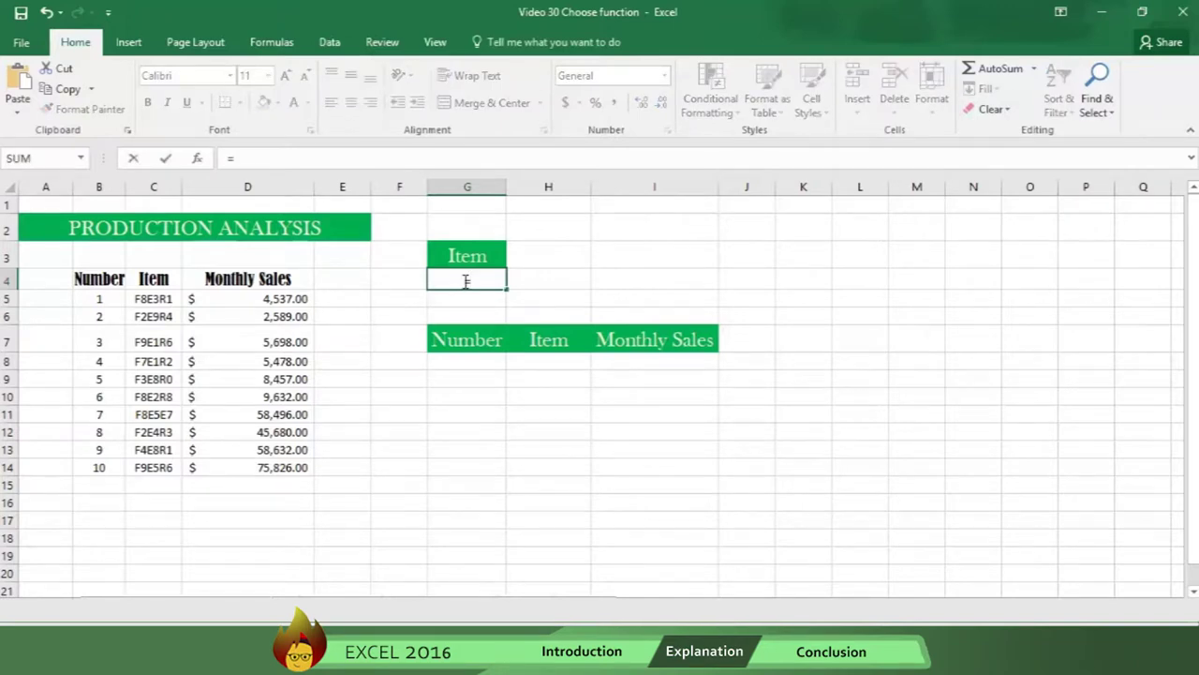
pyautogui.write('CHOOS')
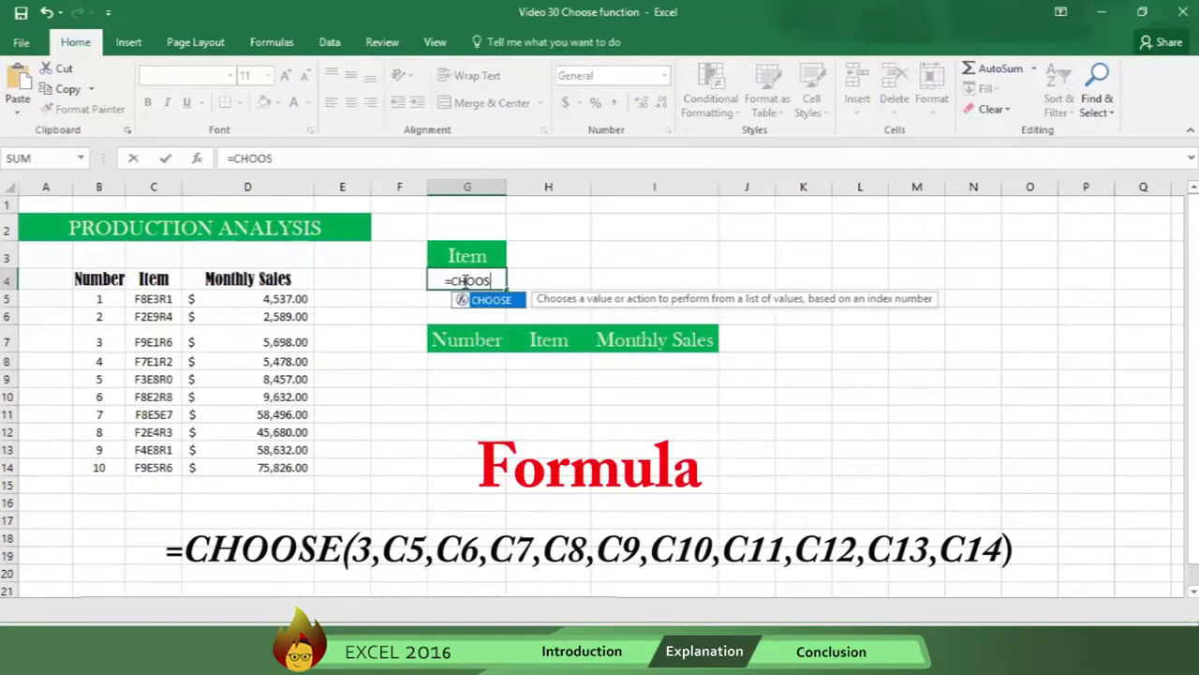
pyautogui.write('E(')
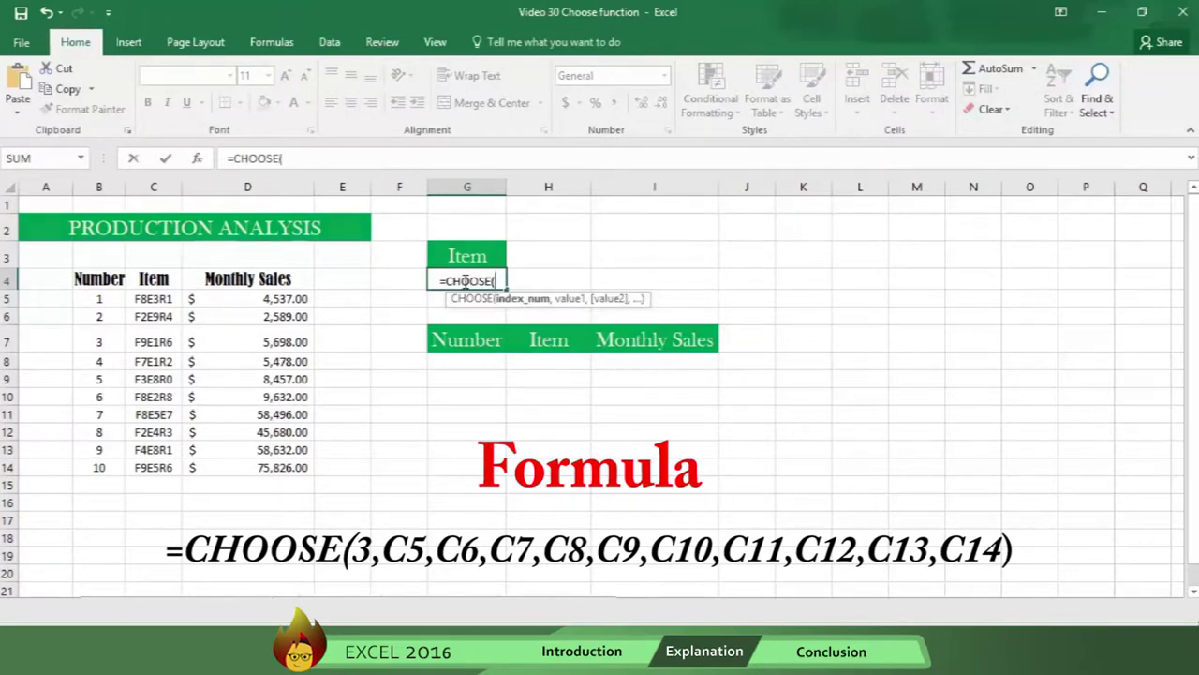
pyautogui.write('3,')
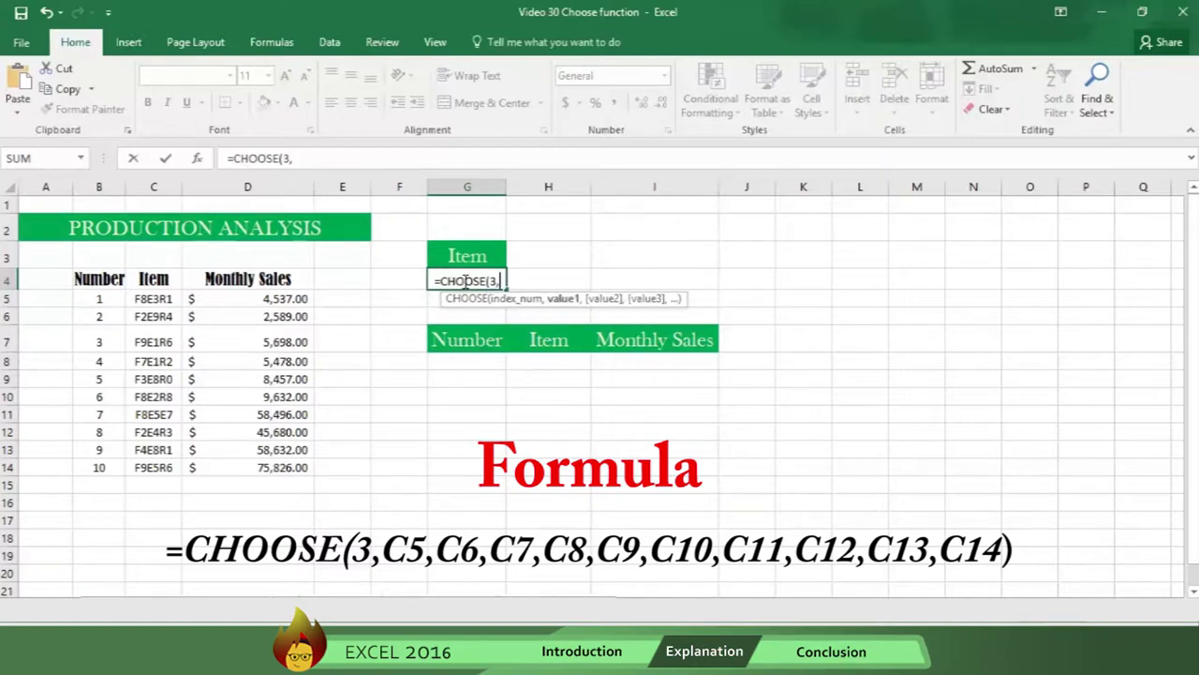
# Step: Add cells C5 through C14 individually as the CHOOSE values and complete the formula in G4
pyautogui.click(156, 299)
pyautogui.write(',')
pyautogui.click(147, 320)
pyautogui.write(',')
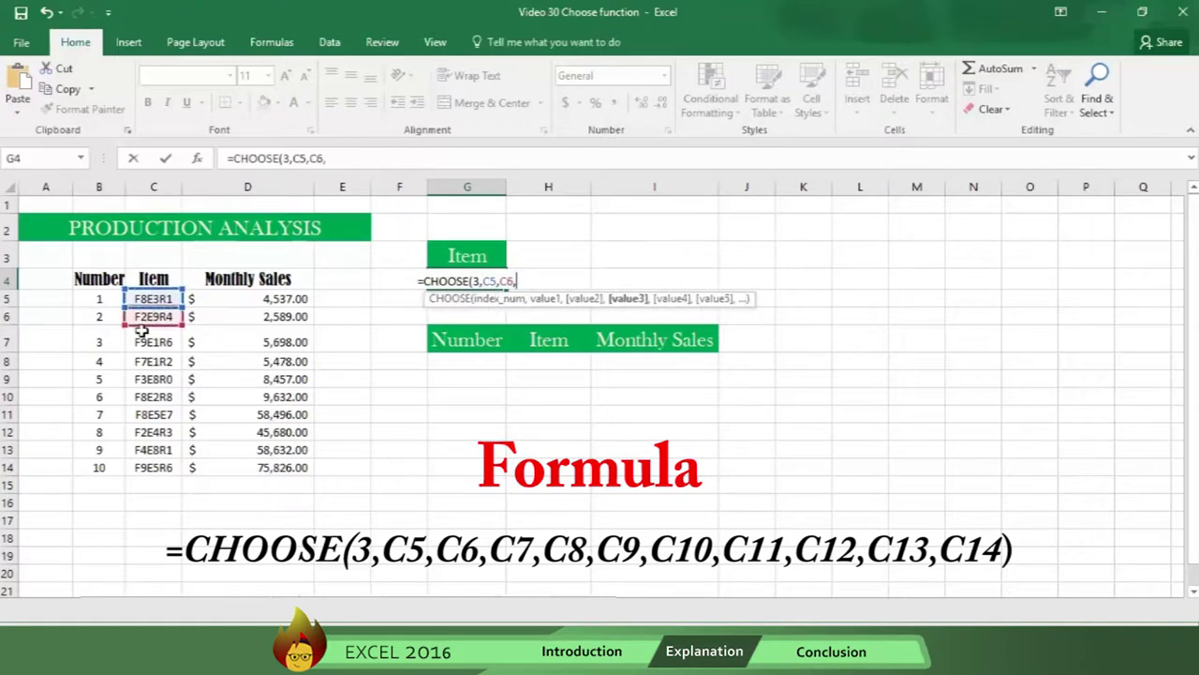
pyautogui.click(145, 341)
pyautogui.write(',')
pyautogui.click(150, 365)
pyautogui.write(',')
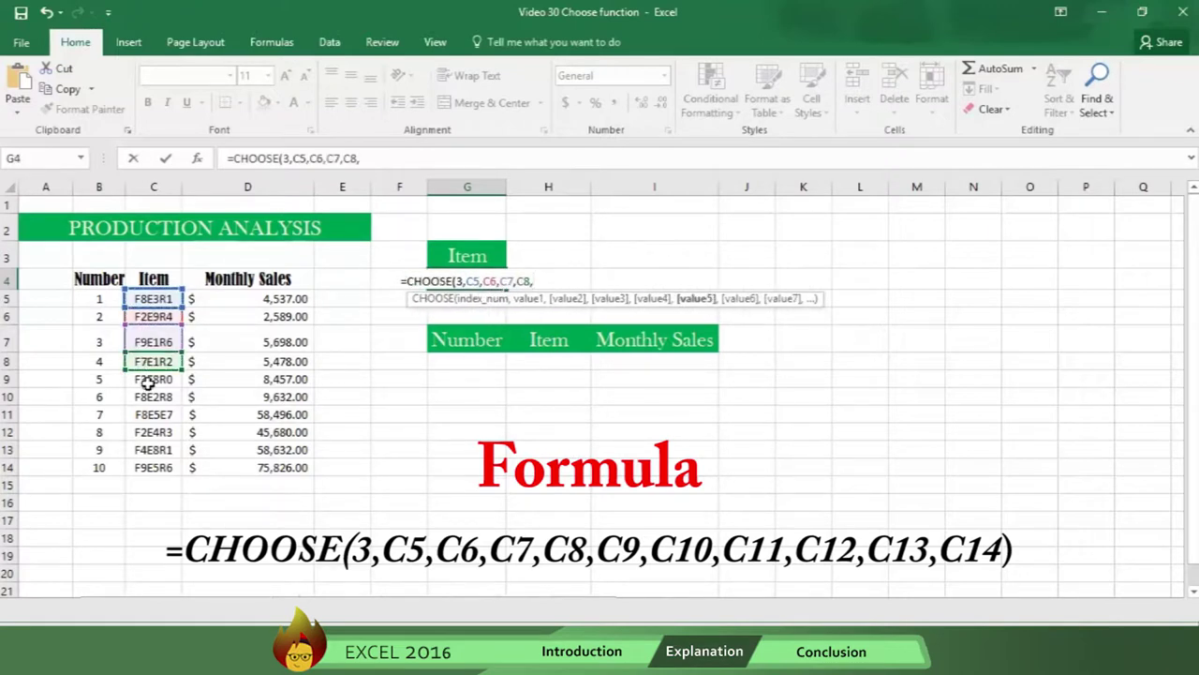
pyautogui.click(148, 379)
pyautogui.write(',')
pyautogui.click(153, 397)
pyautogui.write(',')
pyautogui.click(153, 415)
pyautogui.write(',')
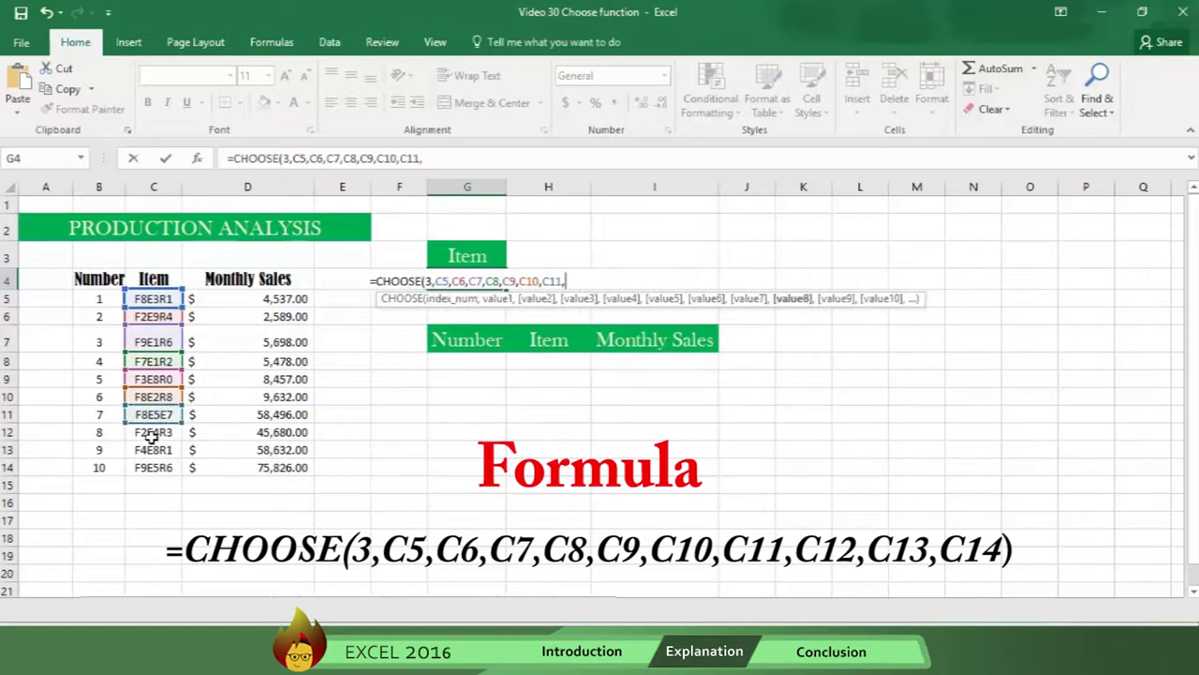
pyautogui.click(153, 433)
pyautogui.write(',')
pyautogui.click(150, 451)
pyautogui.write(',')
pyautogui.click(152, 468)
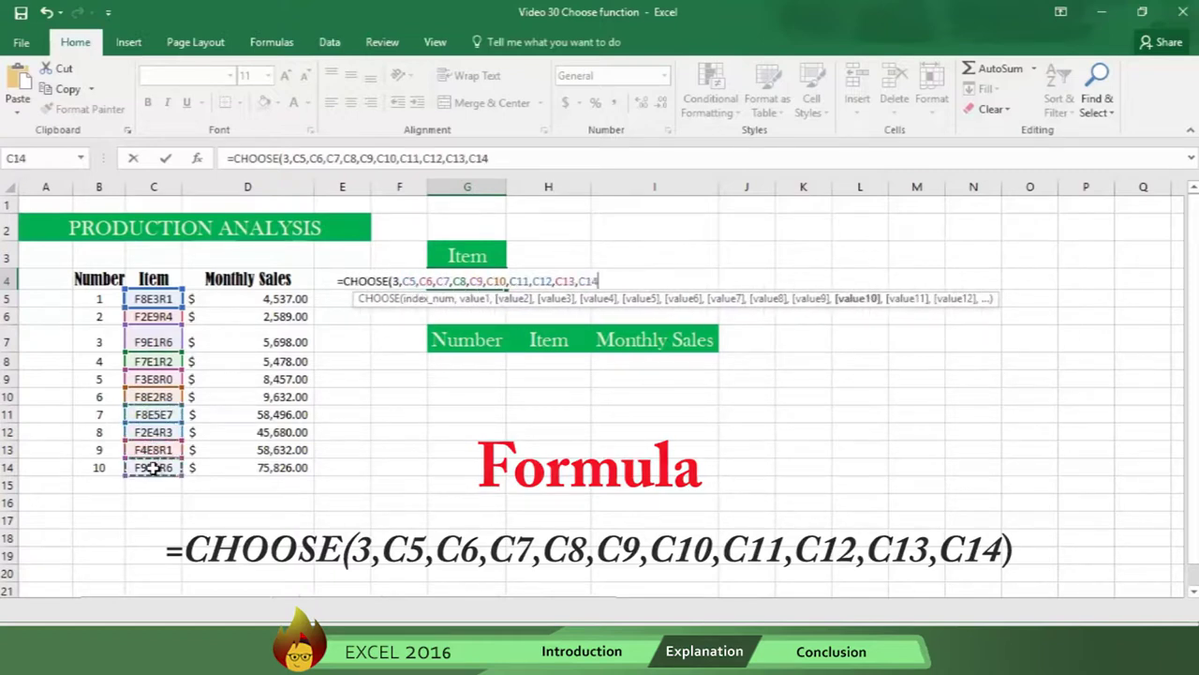
pyautogui.write(')')
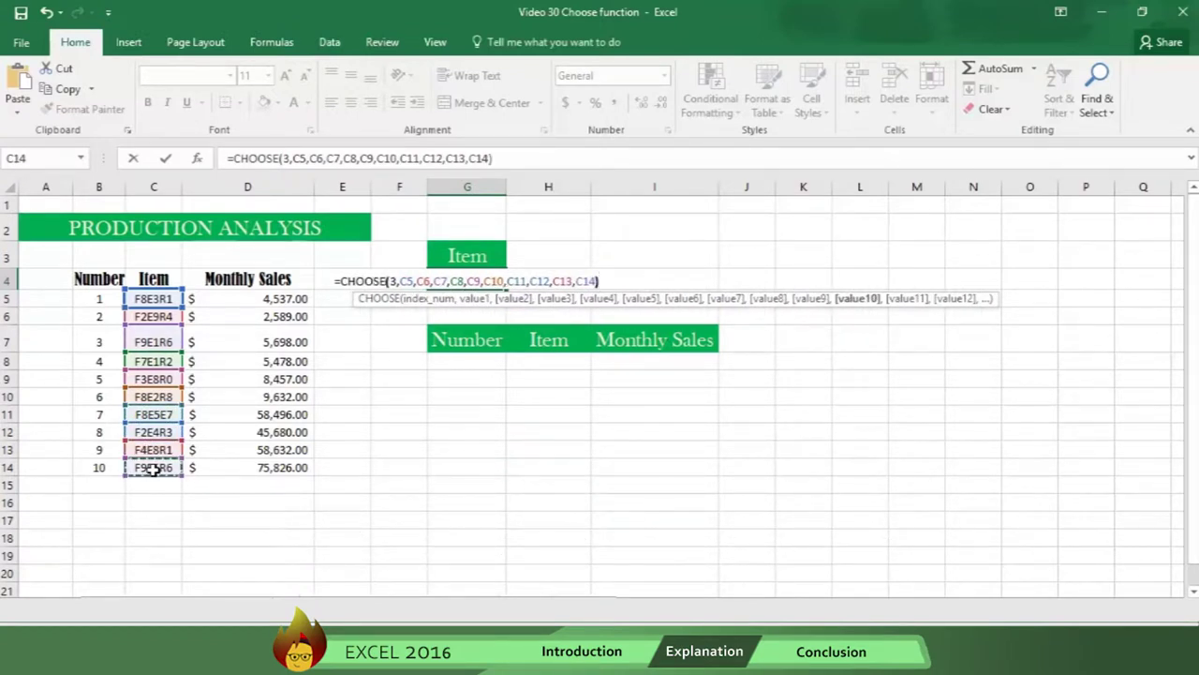
pyautogui.press('Return')
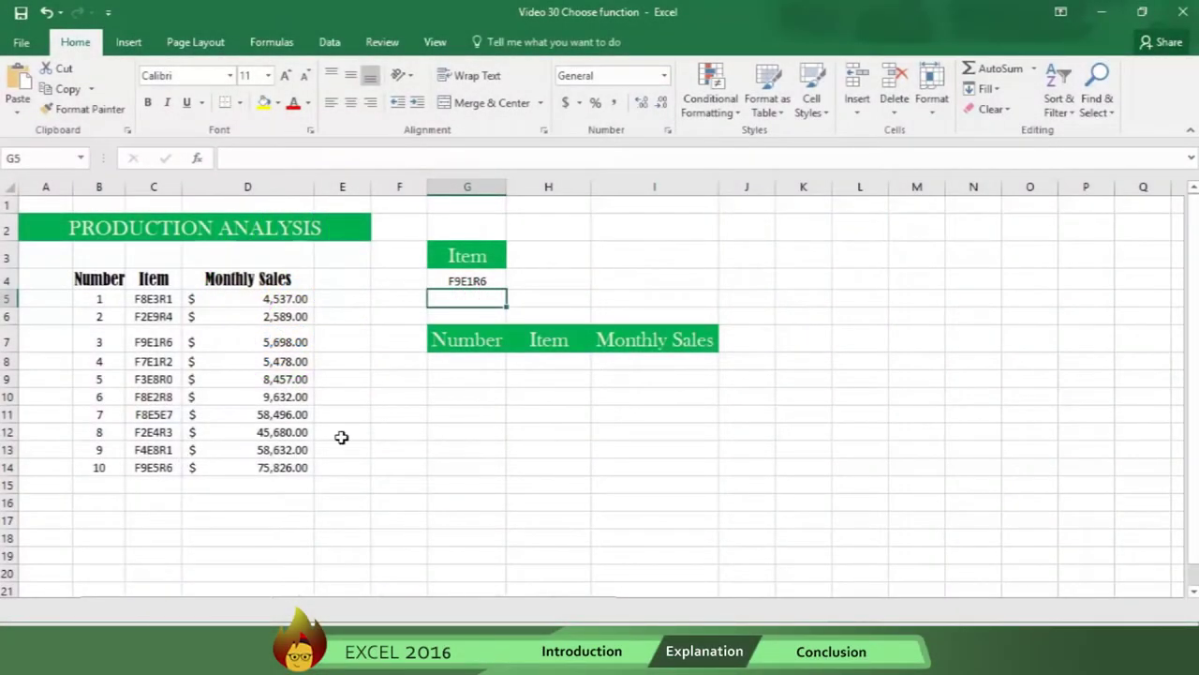
# Step: Enter =CHOOSE(G8,C5,C6,C7,C8,C9,C10,C11,C12,C13,C14) in cell H8 under the Item heading
pyautogui.click(557, 365)
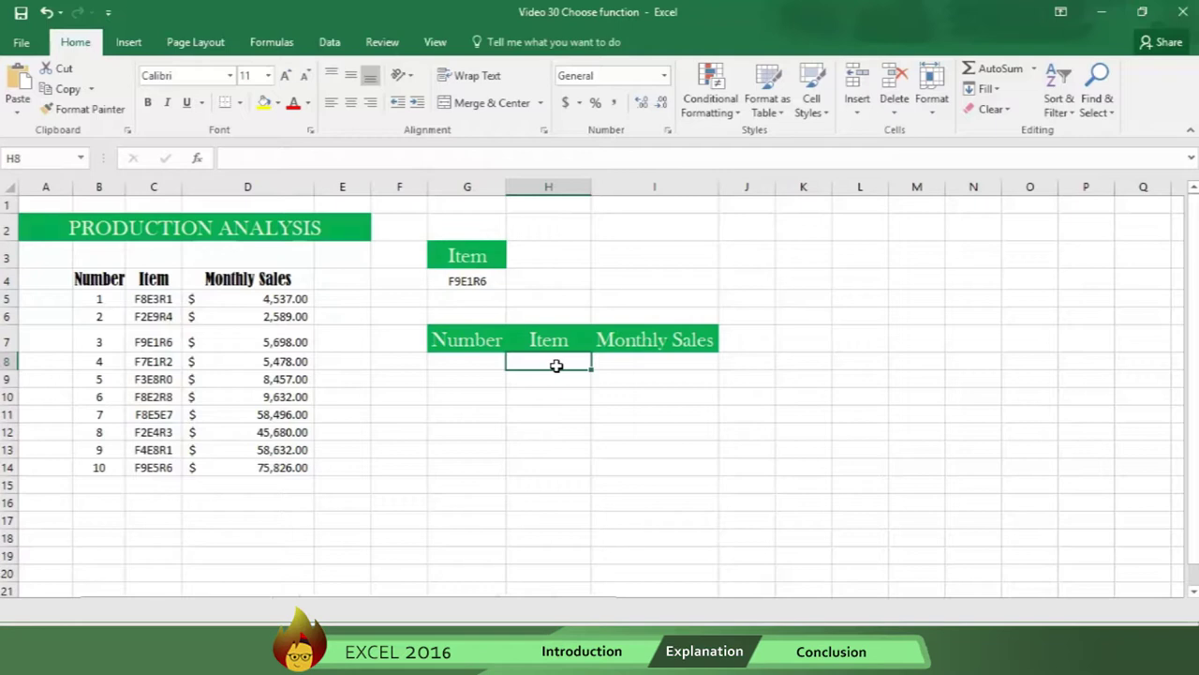
pyautogui.write('=CHO')
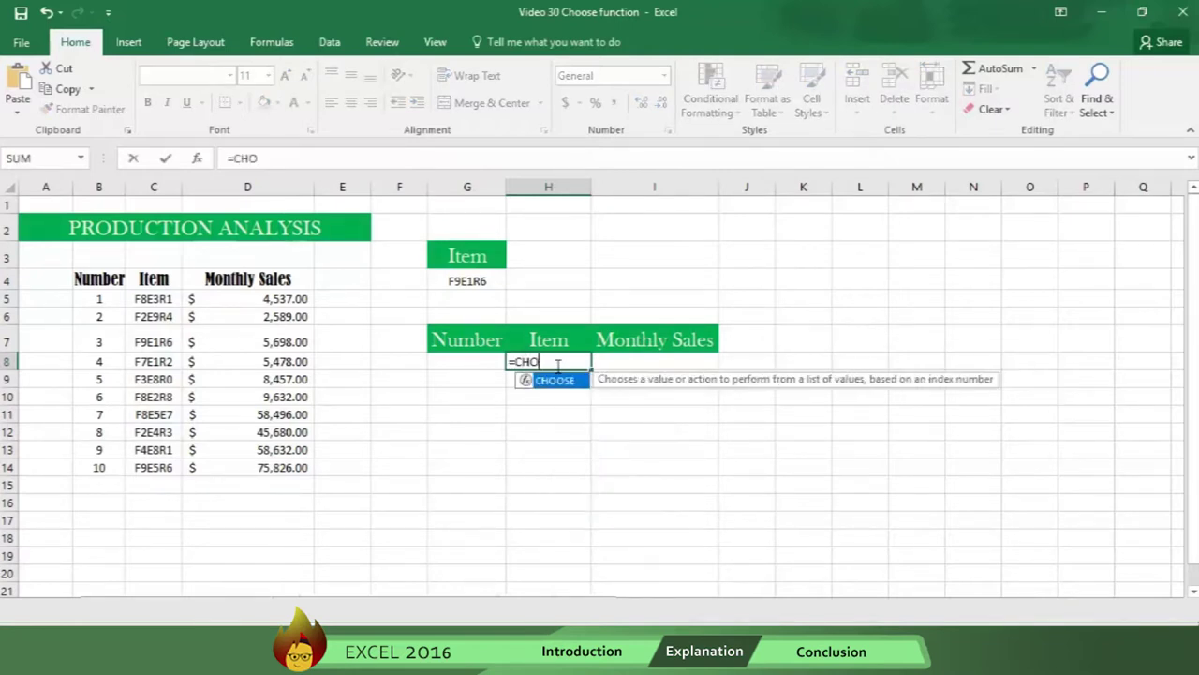
pyautogui.write('OSE(')
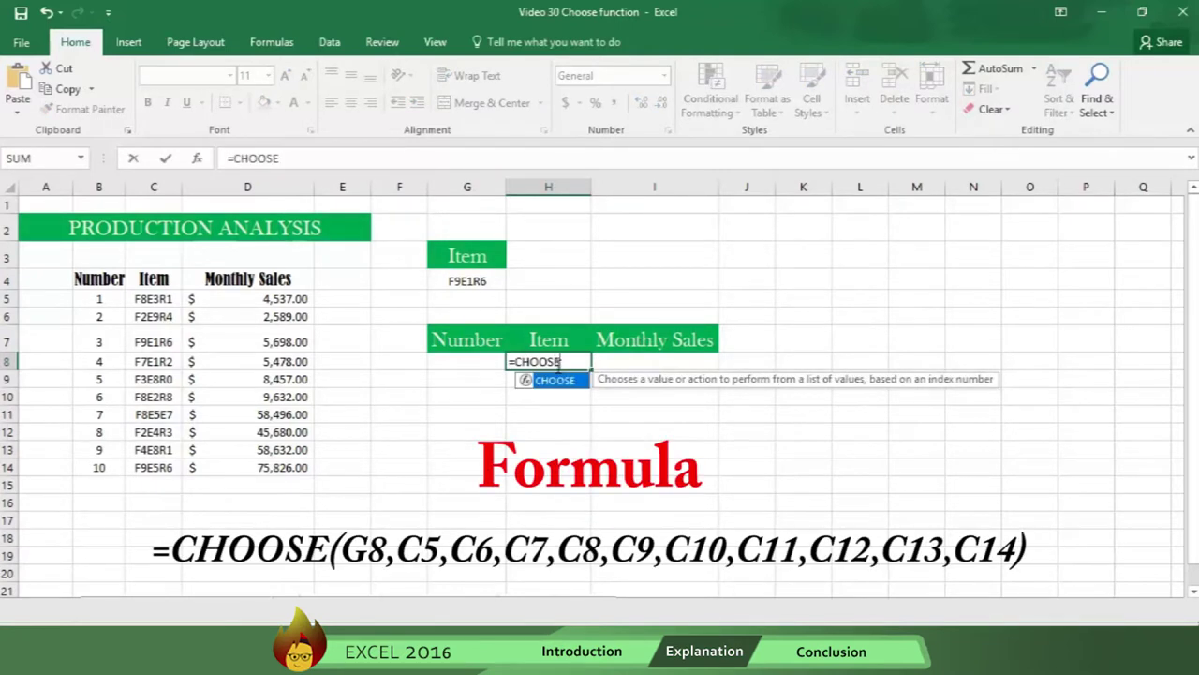
pyautogui.click(477, 361)
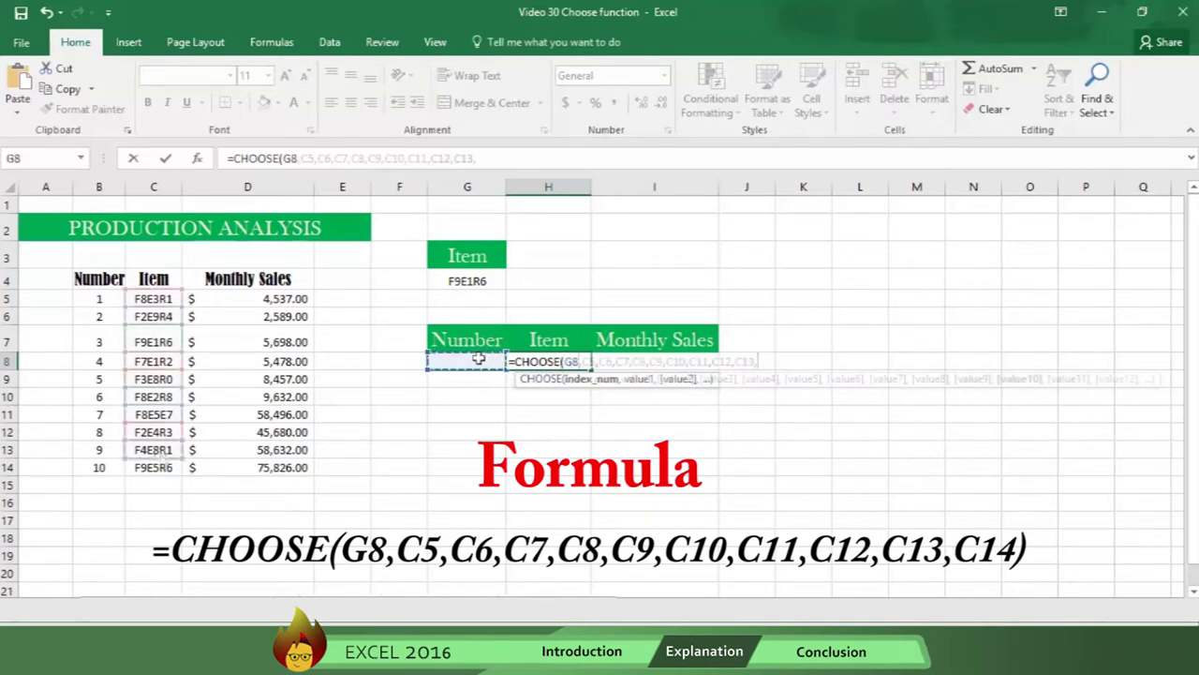
pyautogui.click(162, 467)
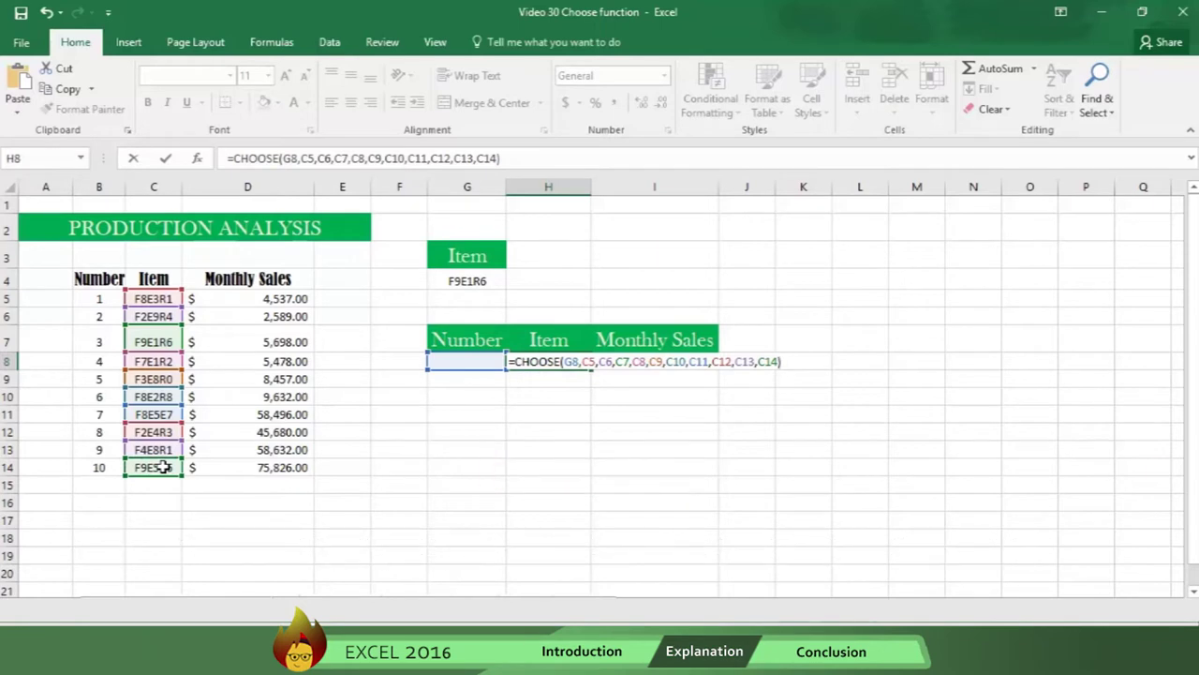
pyautogui.press('Return')
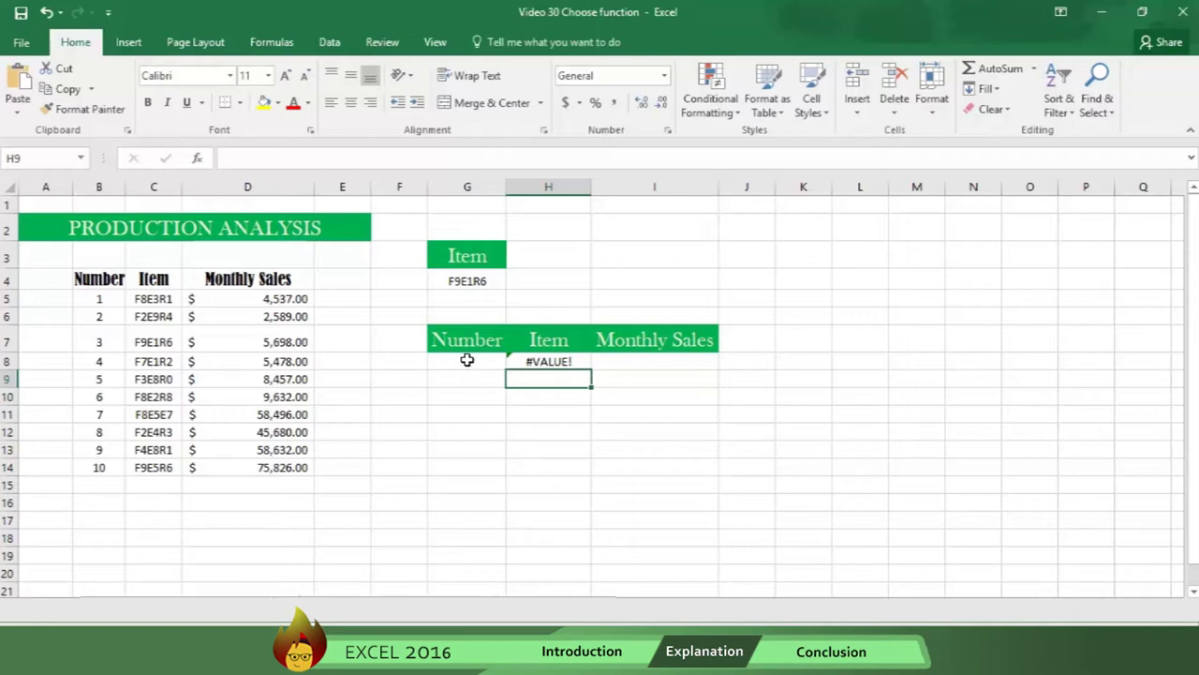
# Step: Wrap the CHOOSE formula in H8 in IFERROR with "DOES NOT EXIST" as the value for errors
pyautogui.click(544, 364)
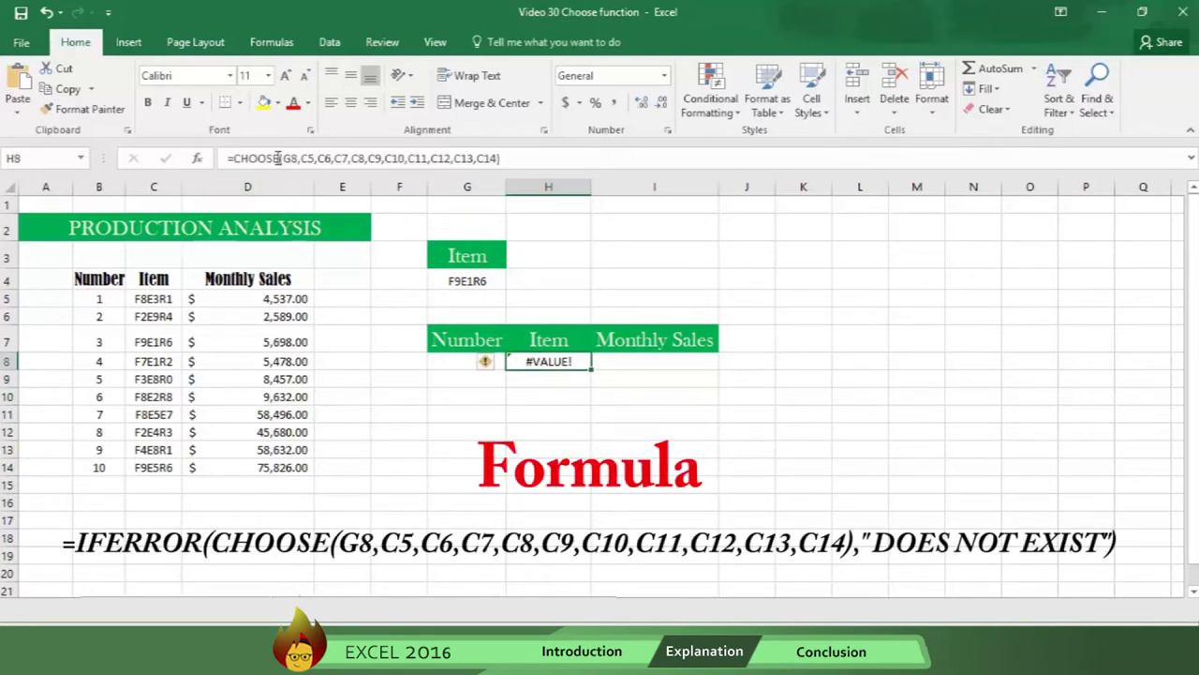
pyautogui.click(235, 157)
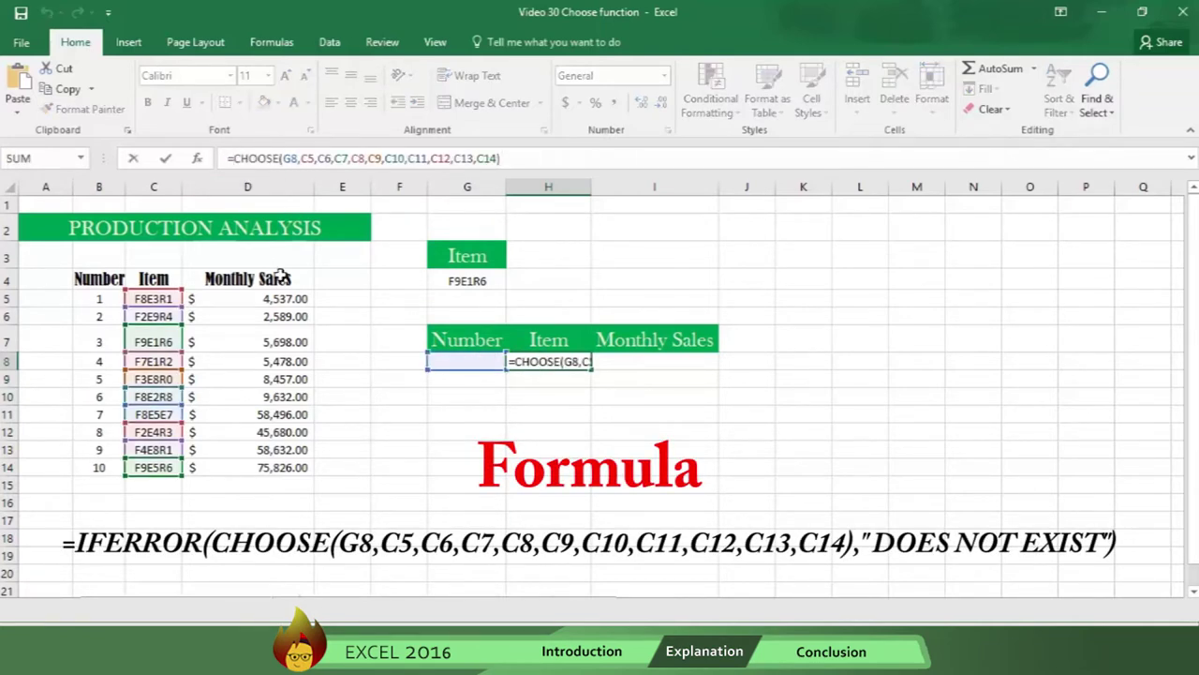
pyautogui.write('IFERRO')
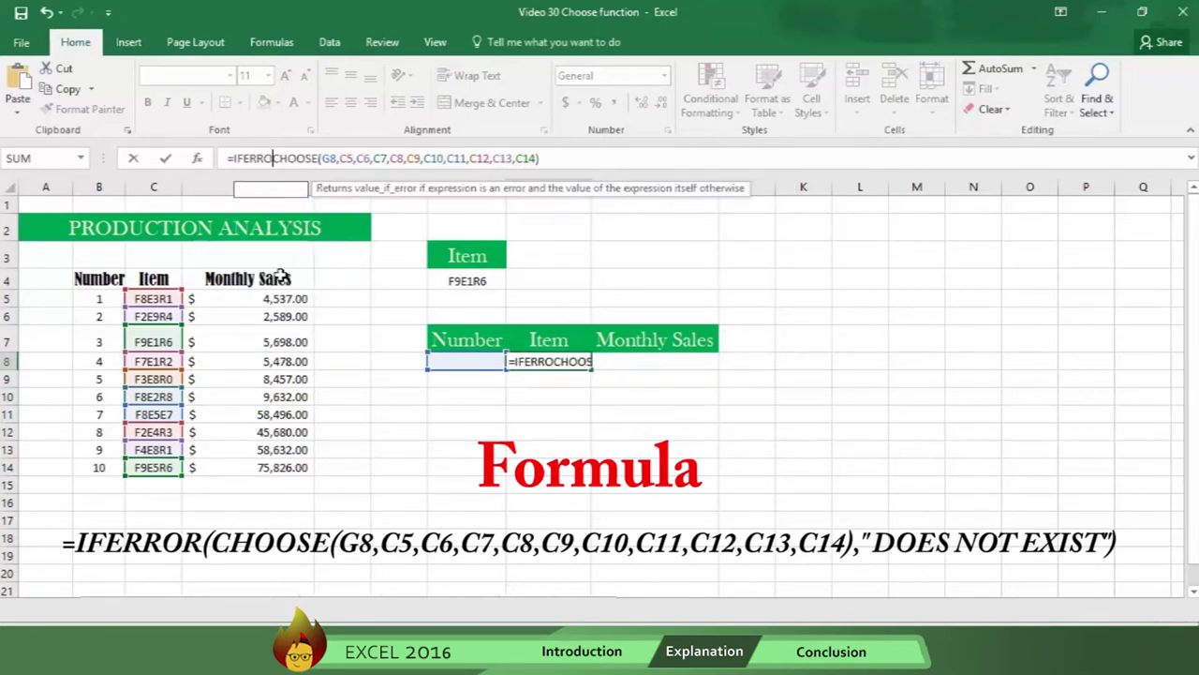
pyautogui.write('R')
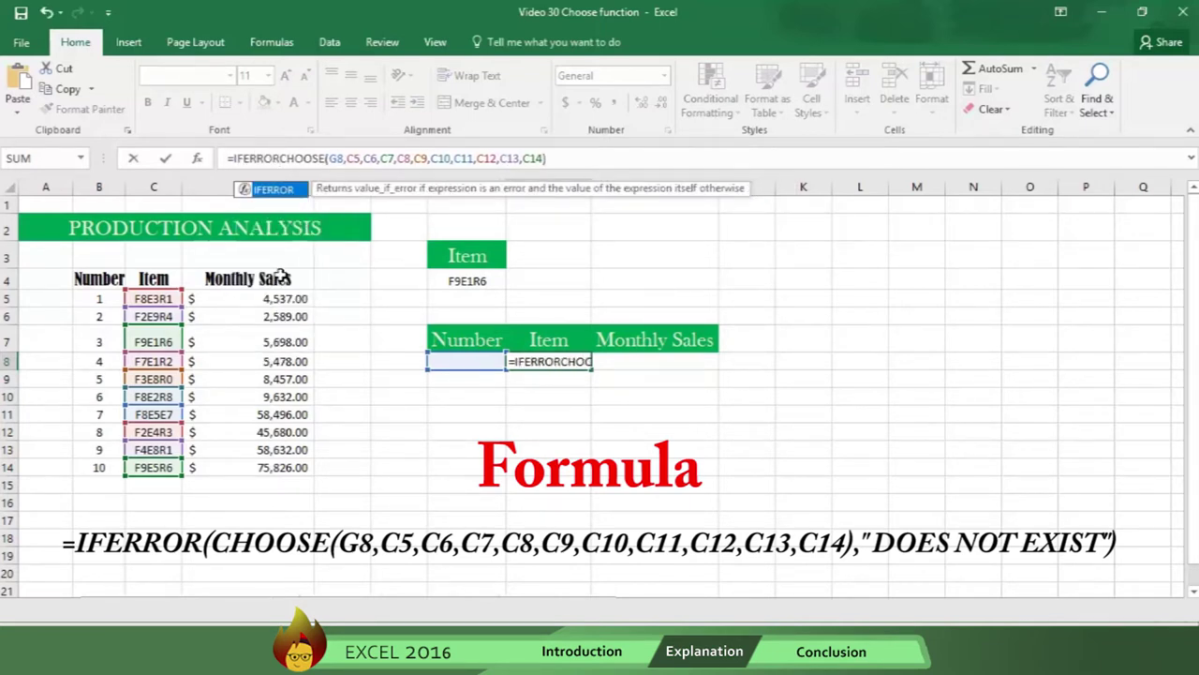
pyautogui.write('(')
pyautogui.click(559, 157)
pyautogui.write(',')
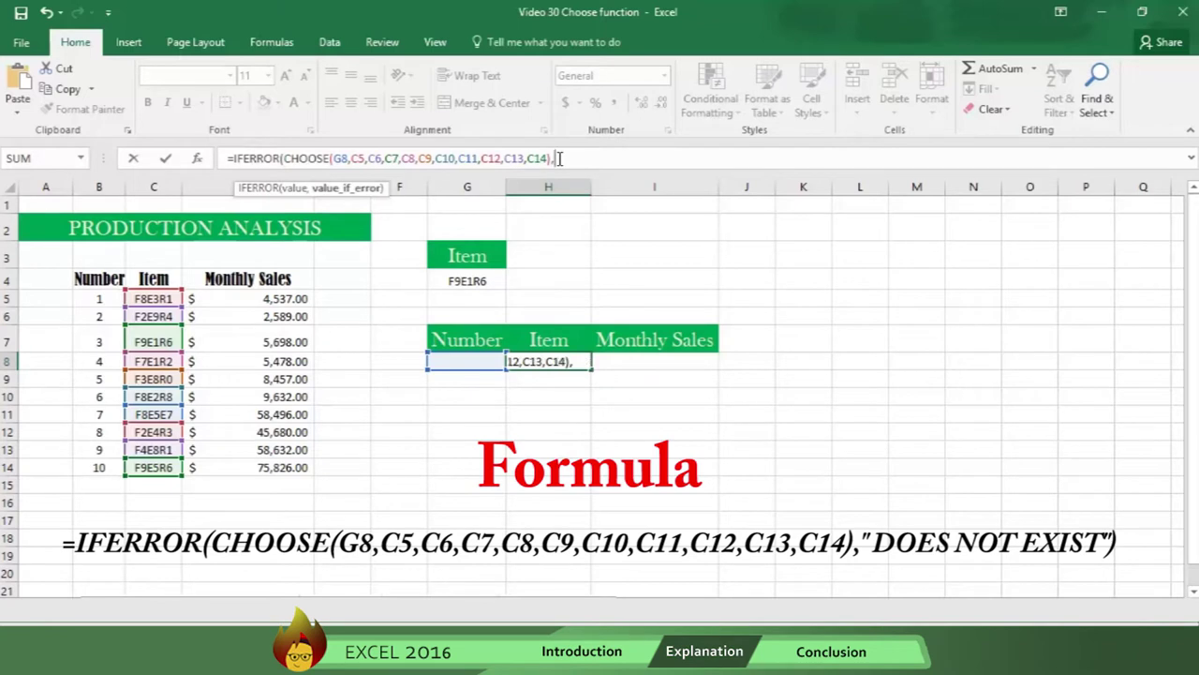
pyautogui.write('"')
pyautogui.write('DOES ')
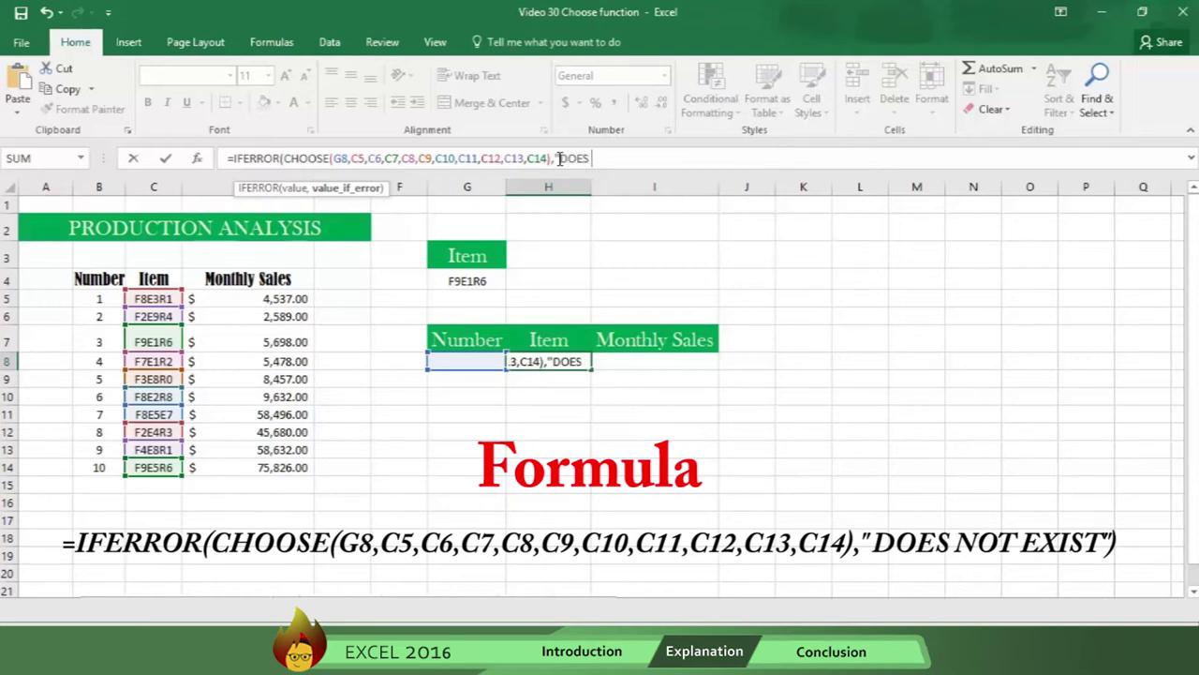
pyautogui.write('NOT EXIST')
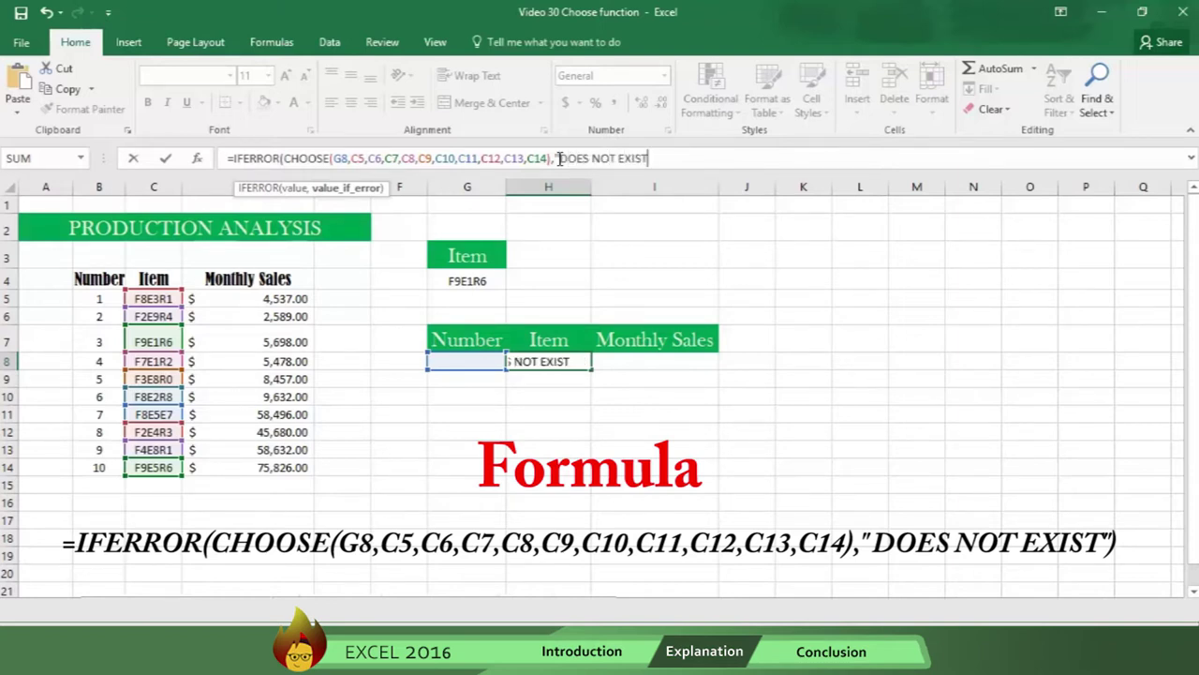
pyautogui.write('")')
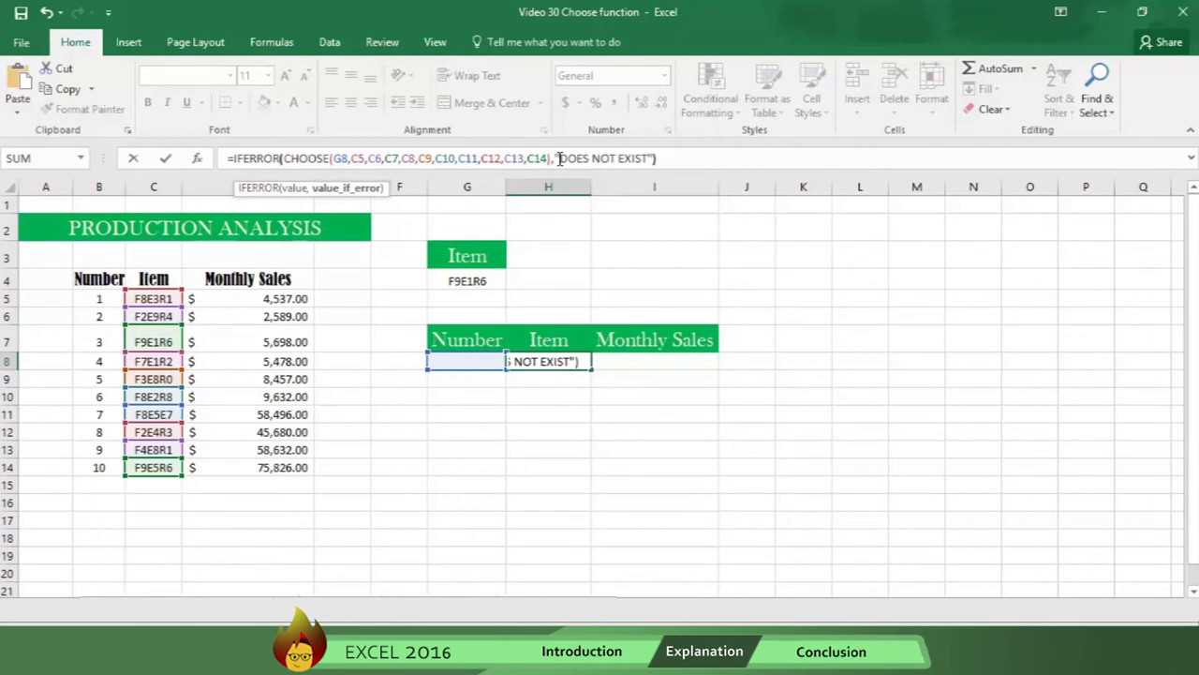
pyautogui.press('Return')
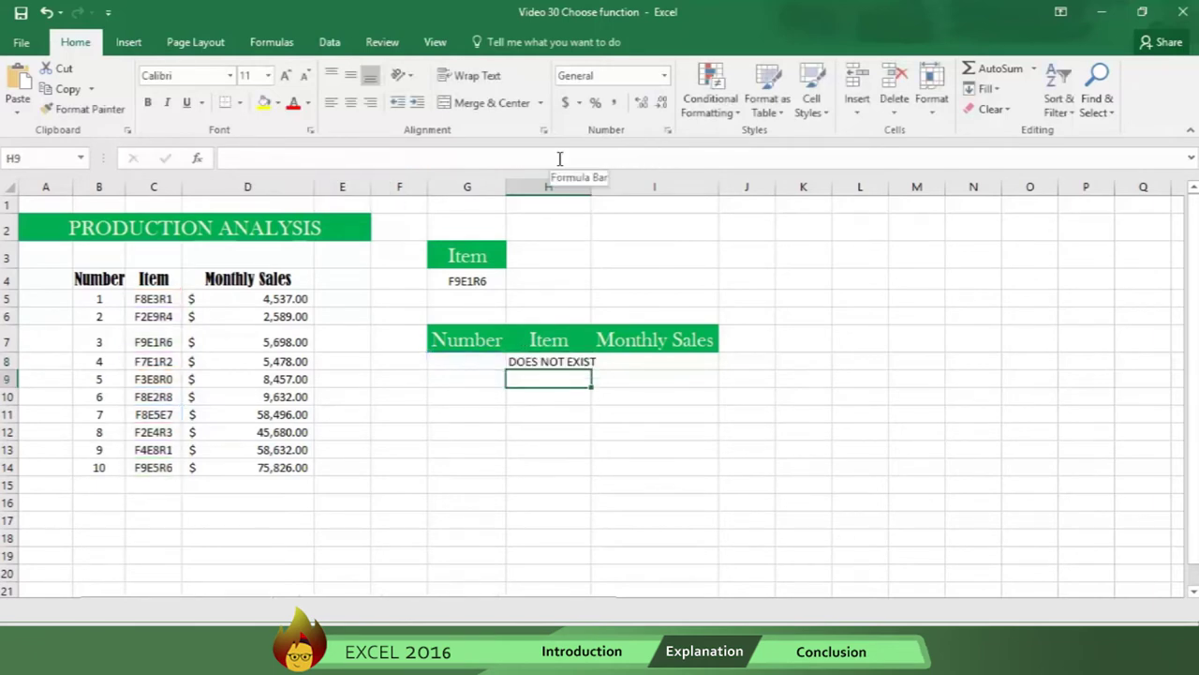
# Step: Enter 6 in cell G8 as the item number to look up
pyautogui.click(456, 361)
pyautogui.write('6')
pyautogui.press('Return')
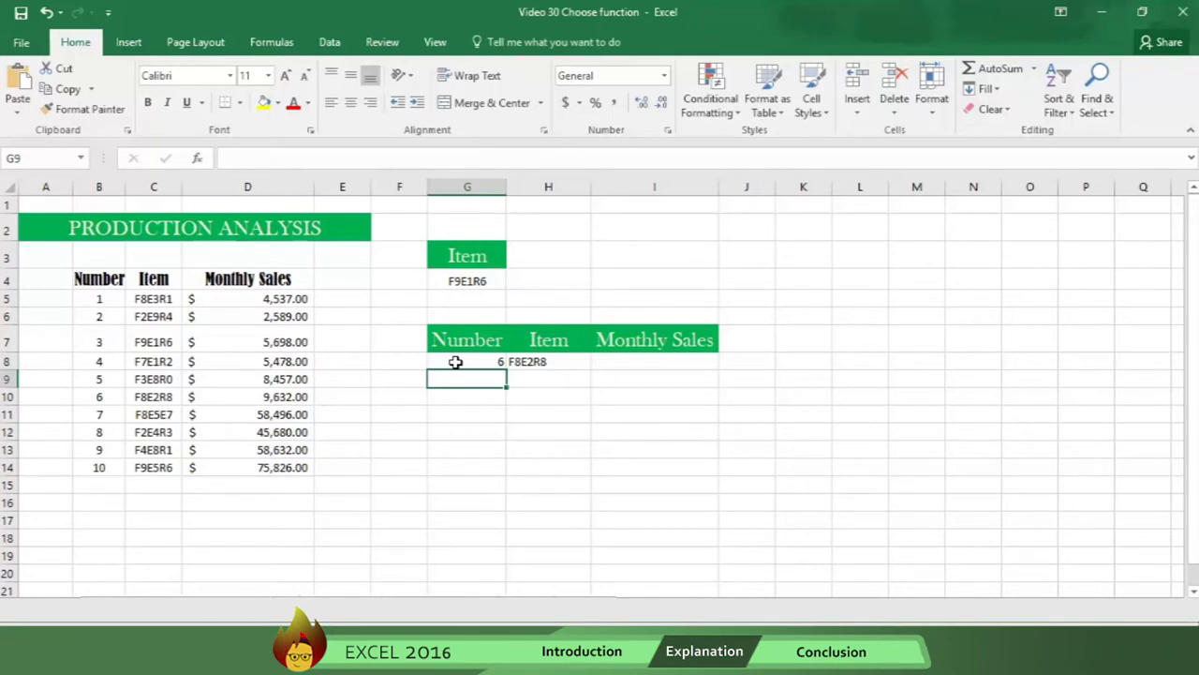
# Step: Replace the number in G8 with 12 to test the formula with a number outside the list
pyautogui.click(456, 362)
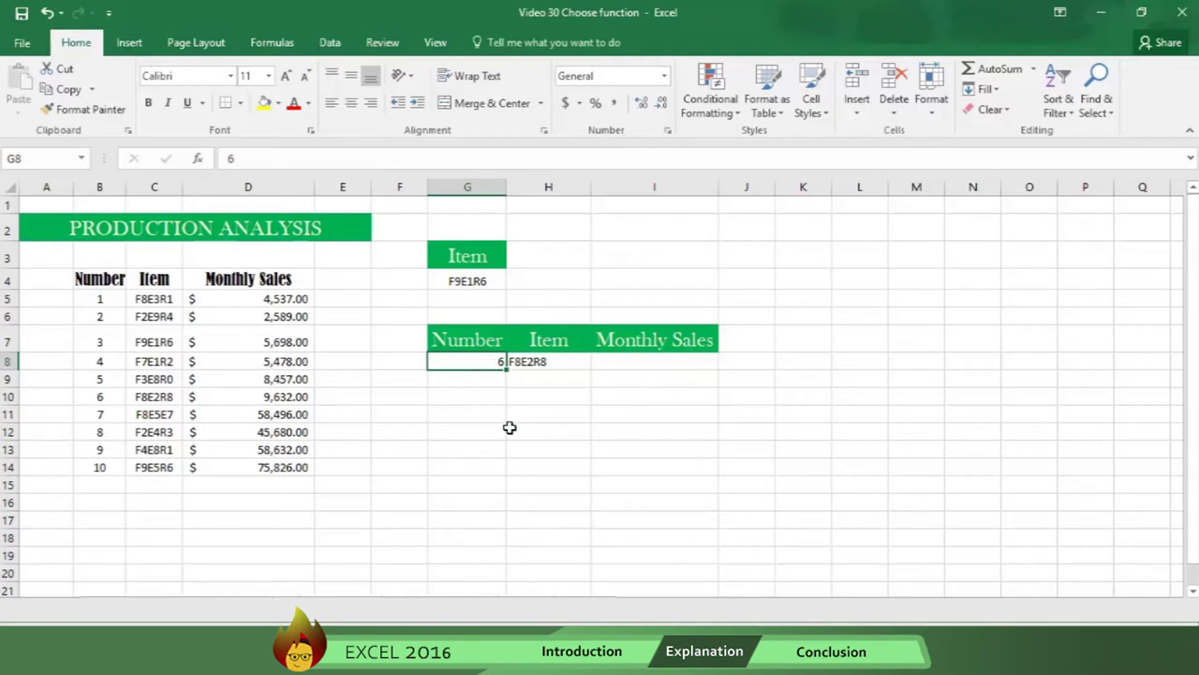
pyautogui.write('12')
pyautogui.press('Return')
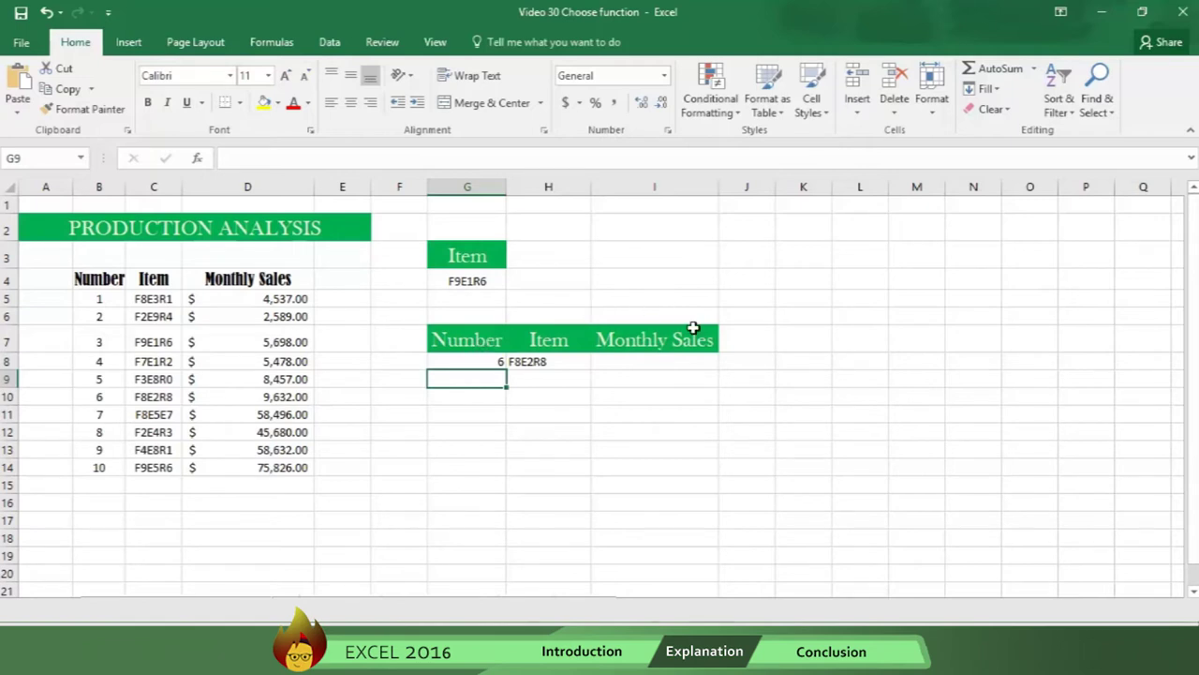
# Step: Enter =VLOOKUP(H8,$C$5:$D$14,2,0) in cell I8 under the Monthly Sales heading
pyautogui.click(663, 360)
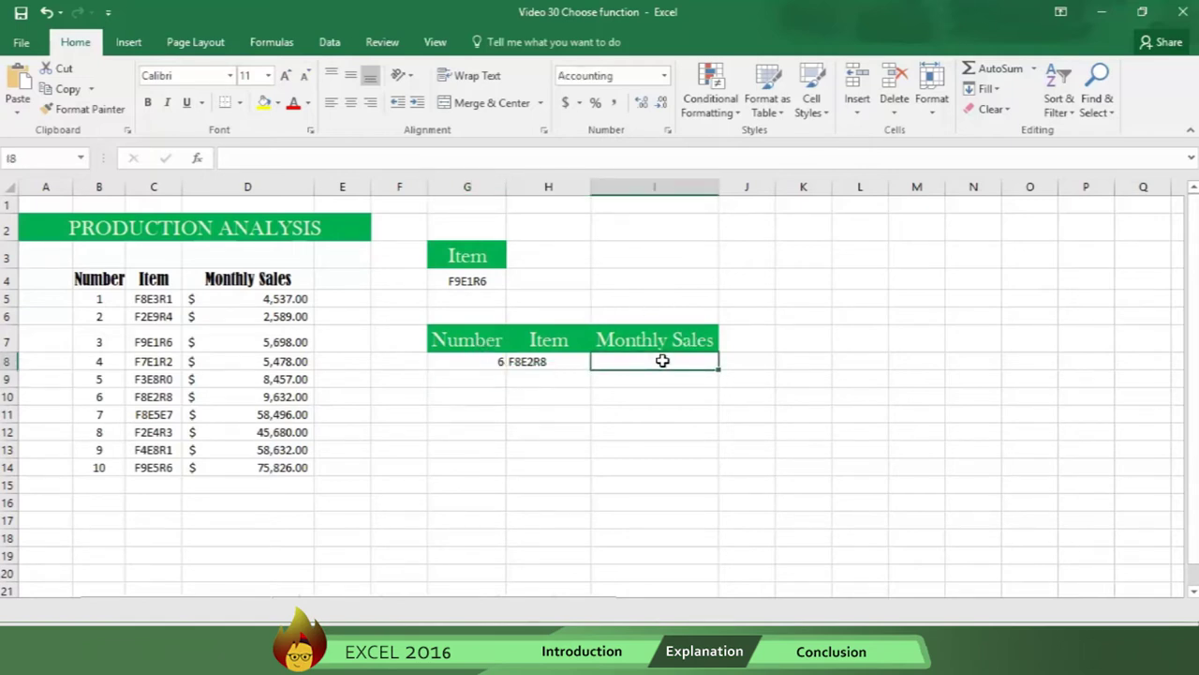
pyautogui.write('=')
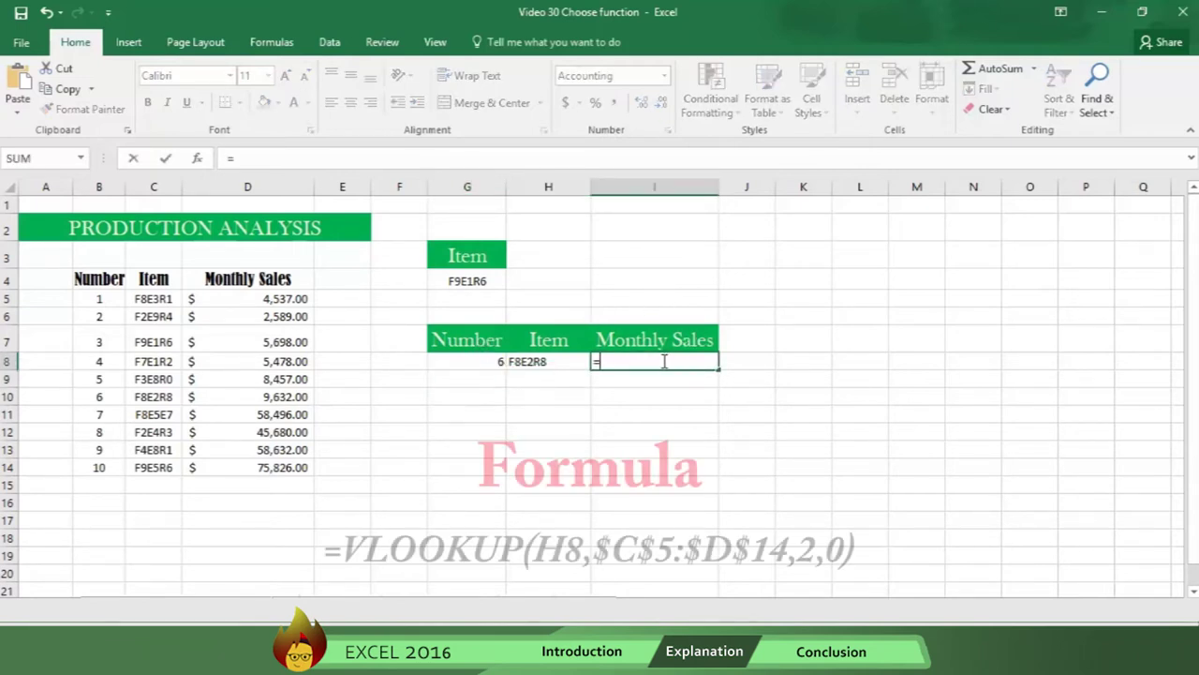
pyautogui.write('VLO')
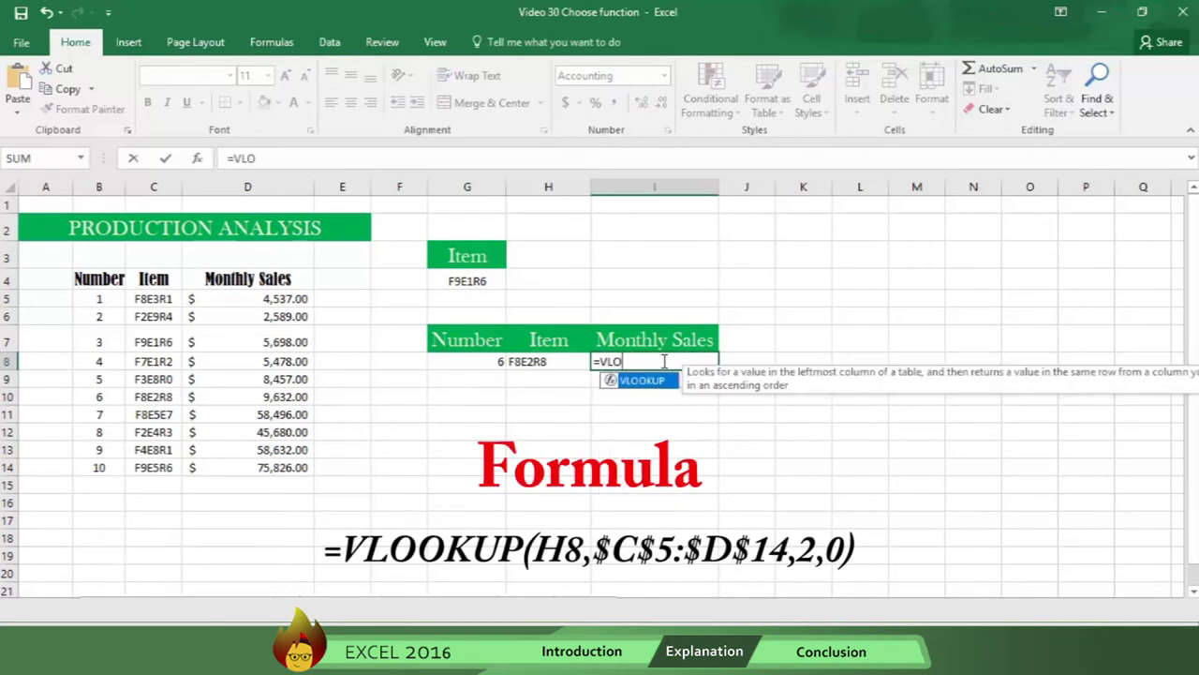
pyautogui.write('OKUP')
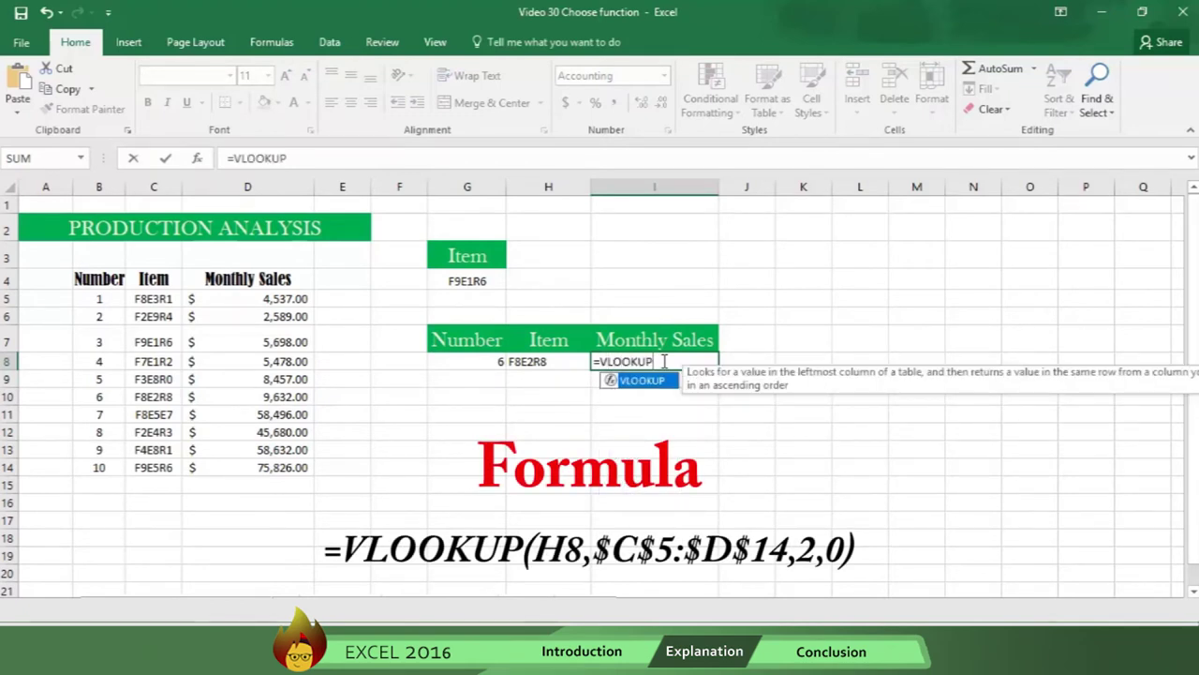
pyautogui.write('(')
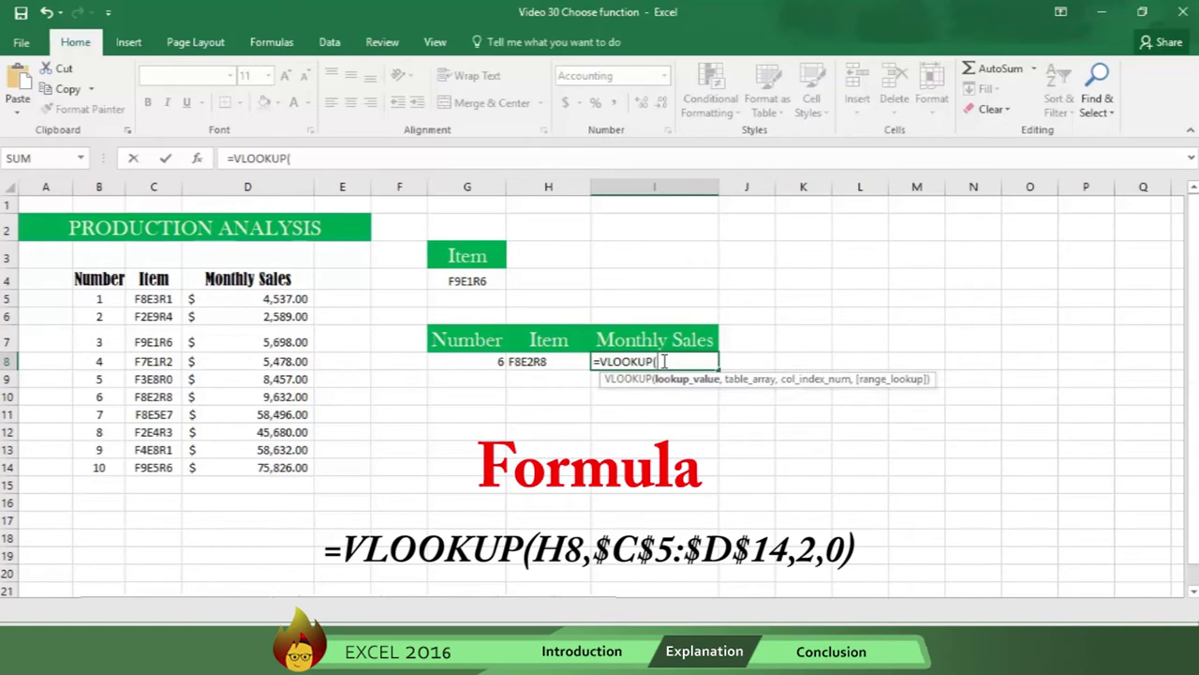
pyautogui.click(541, 362)
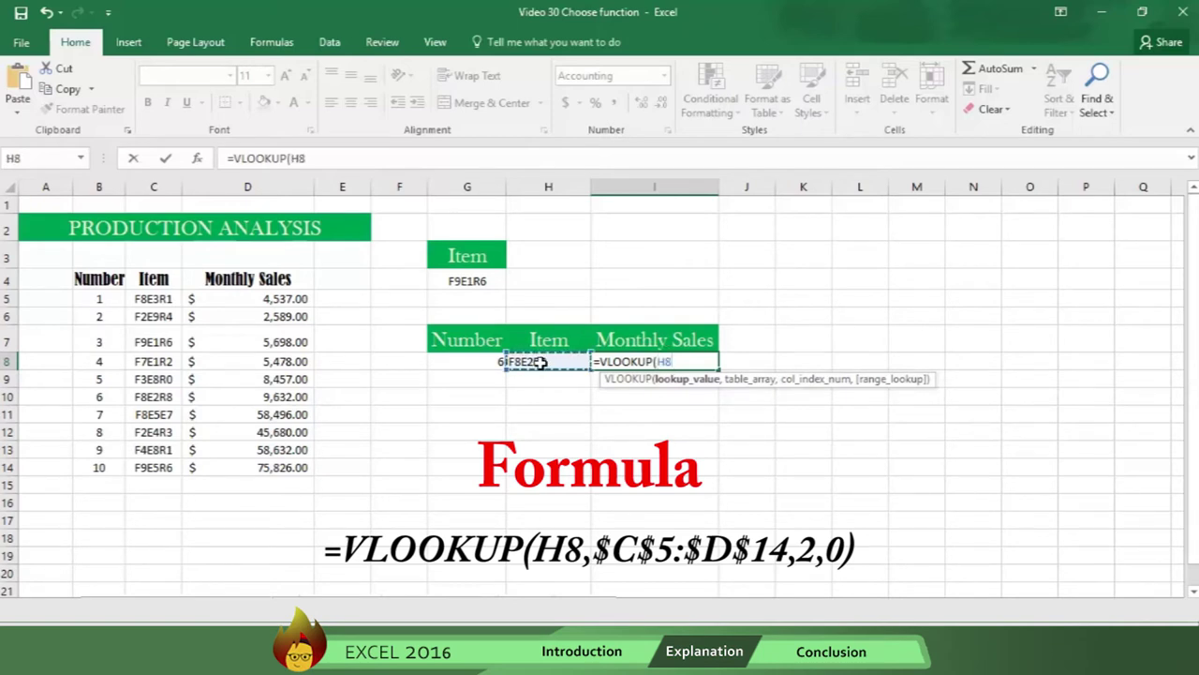
pyautogui.write(',')
pyautogui.moveTo(150, 300); pyautogui.dragTo(284, 468)
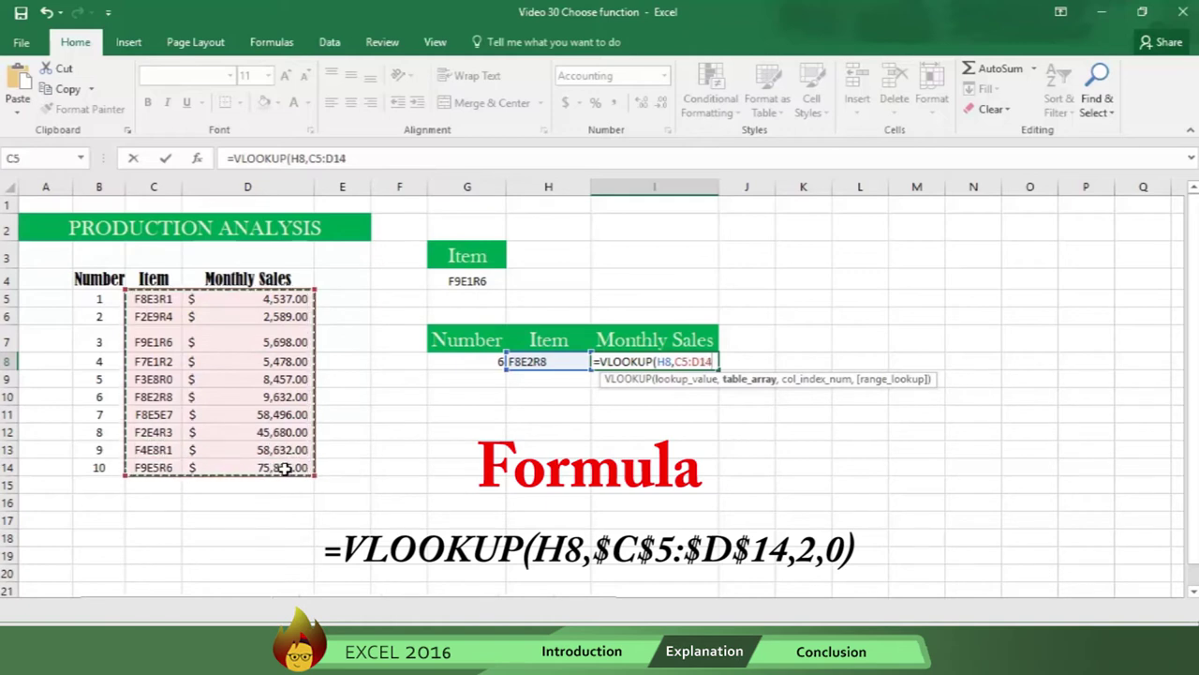
pyautogui.press('F4')
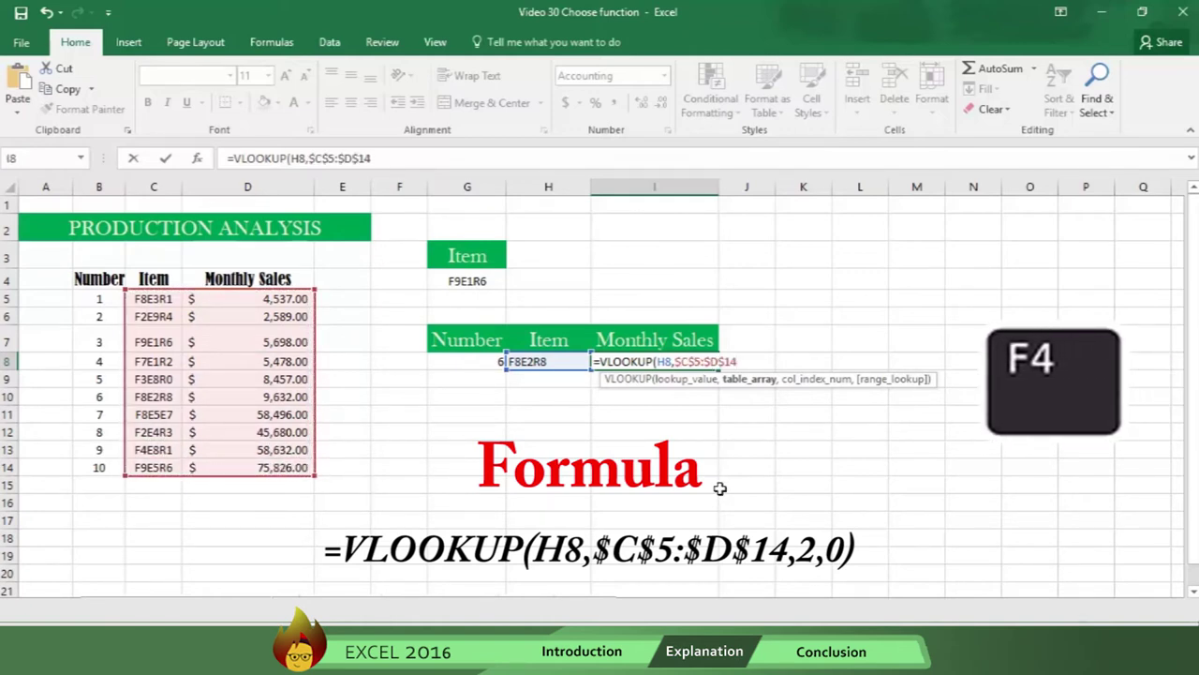
pyautogui.write(',2')
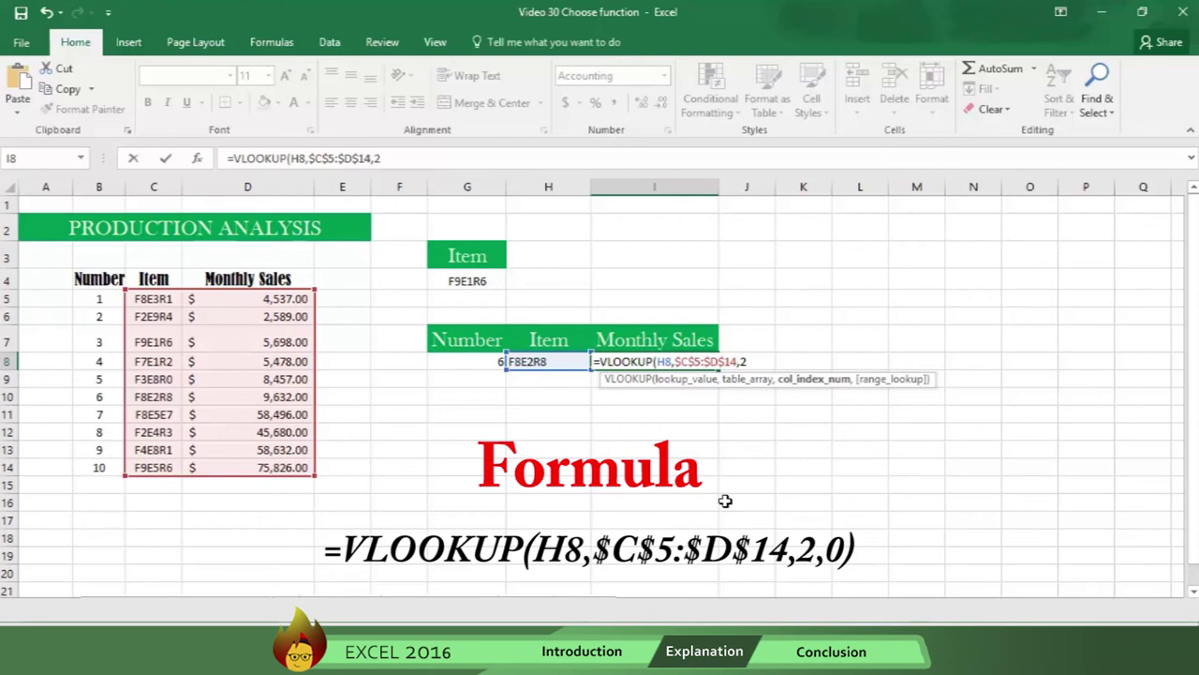
pyautogui.write(',0')
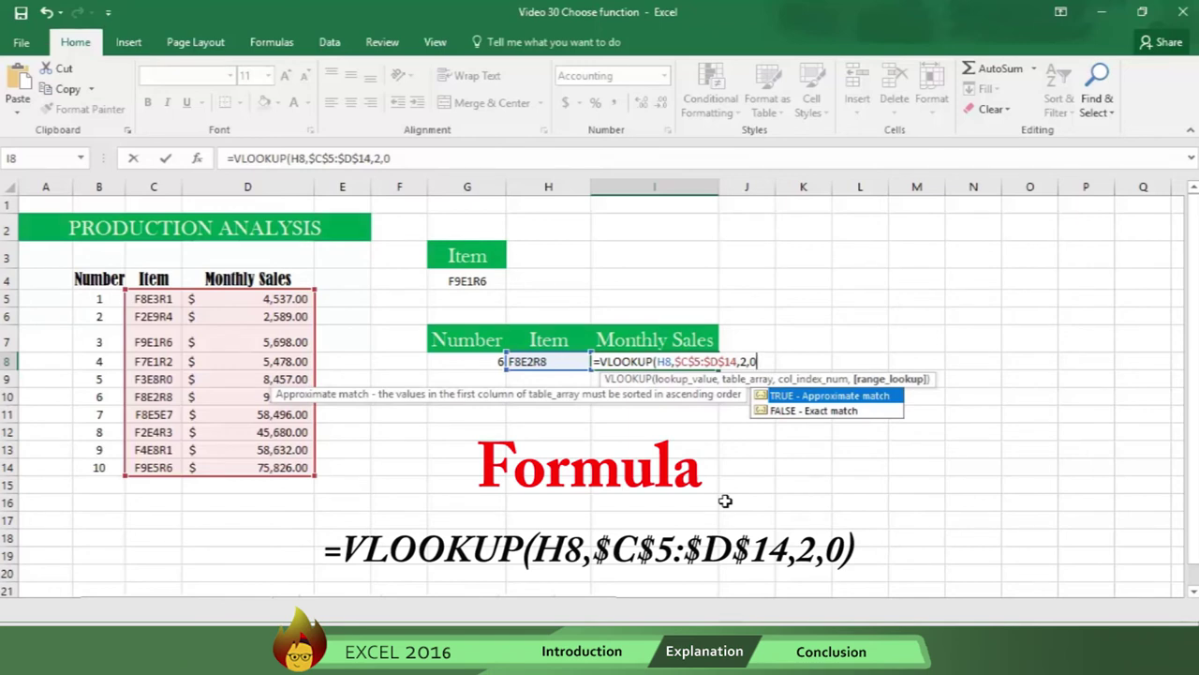
pyautogui.write(')')
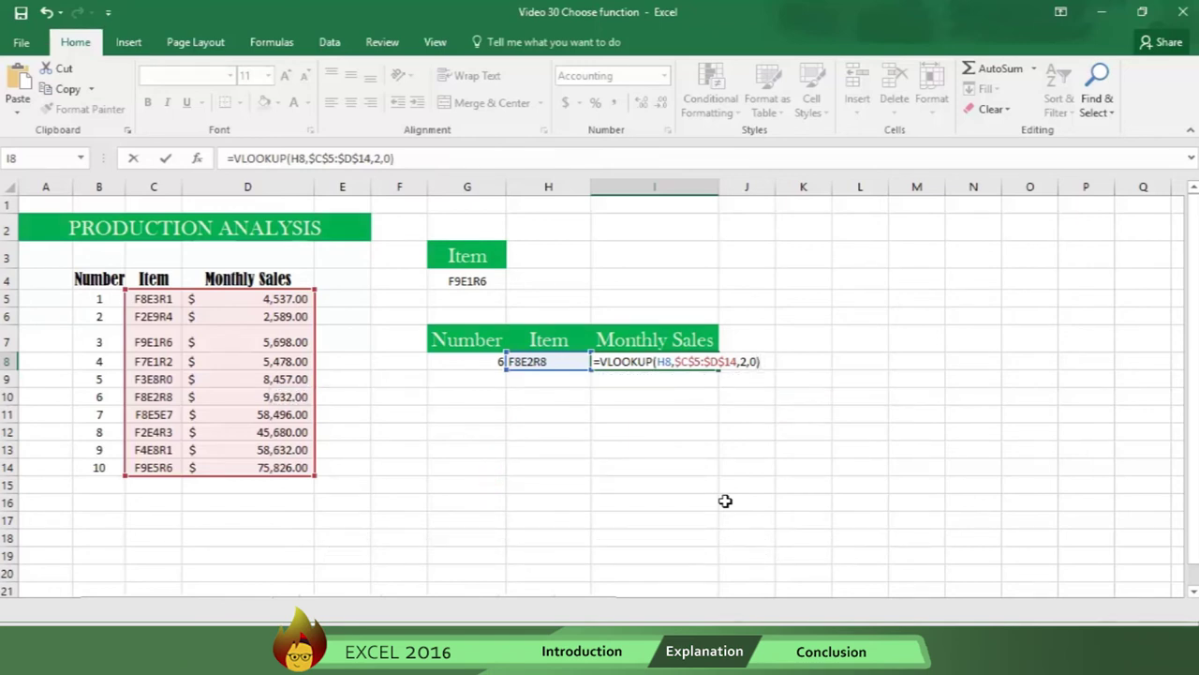
pyautogui.press('Return')
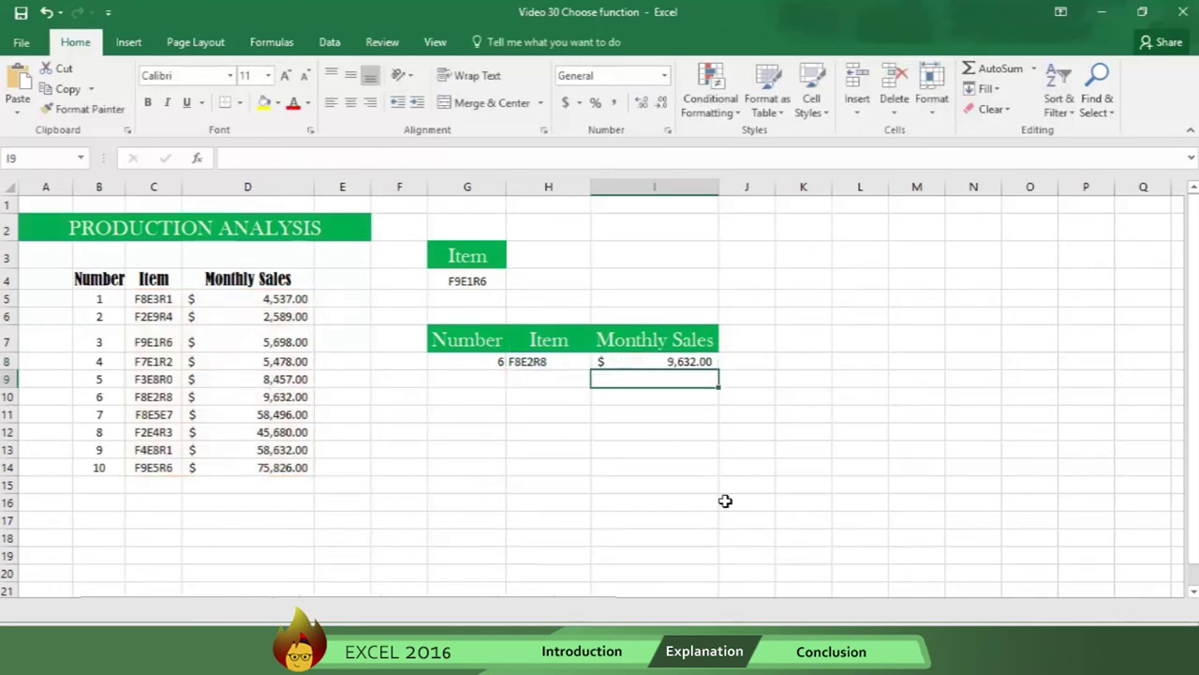